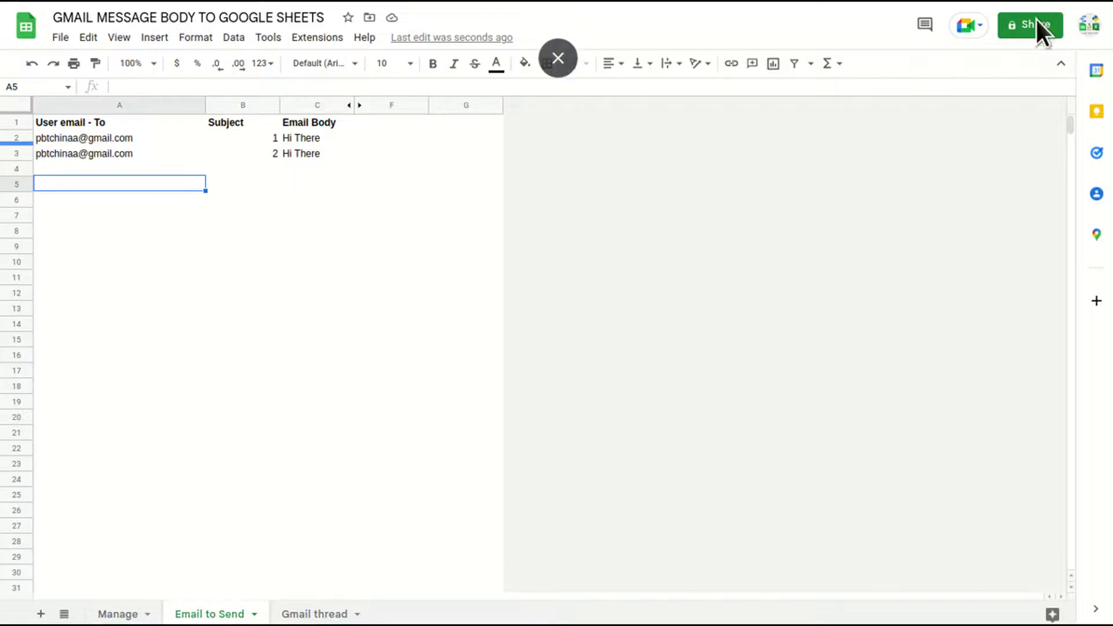
# Review the recipient addresses, subjects and email bodies listed in the sheet.
pyautogui.click(186, 284)
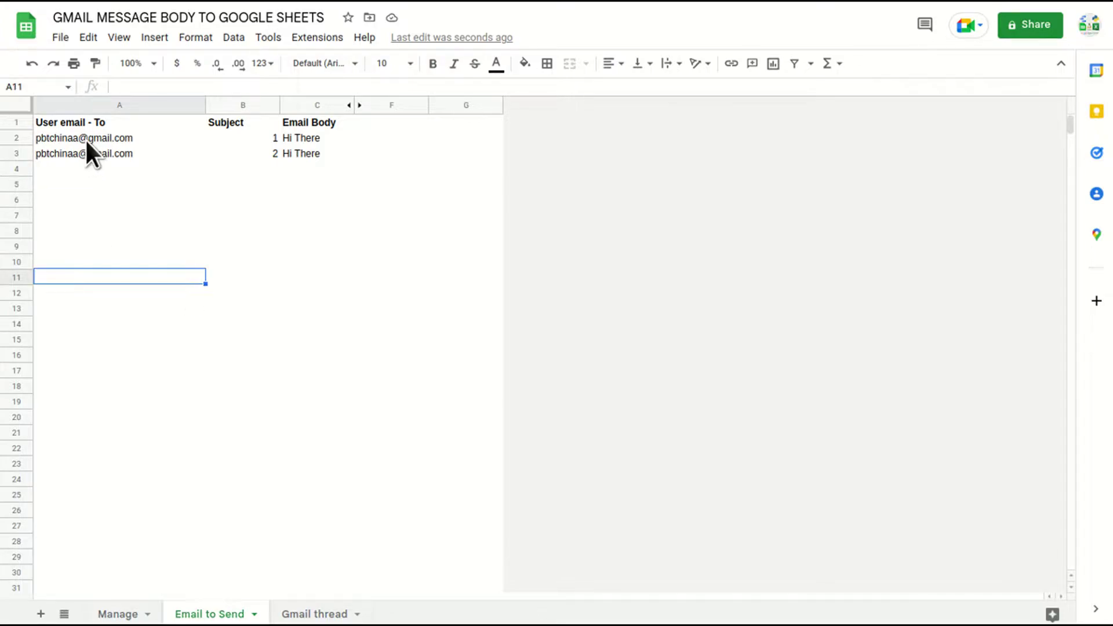
pyautogui.moveTo(85, 138); pyautogui.dragTo(85, 232)
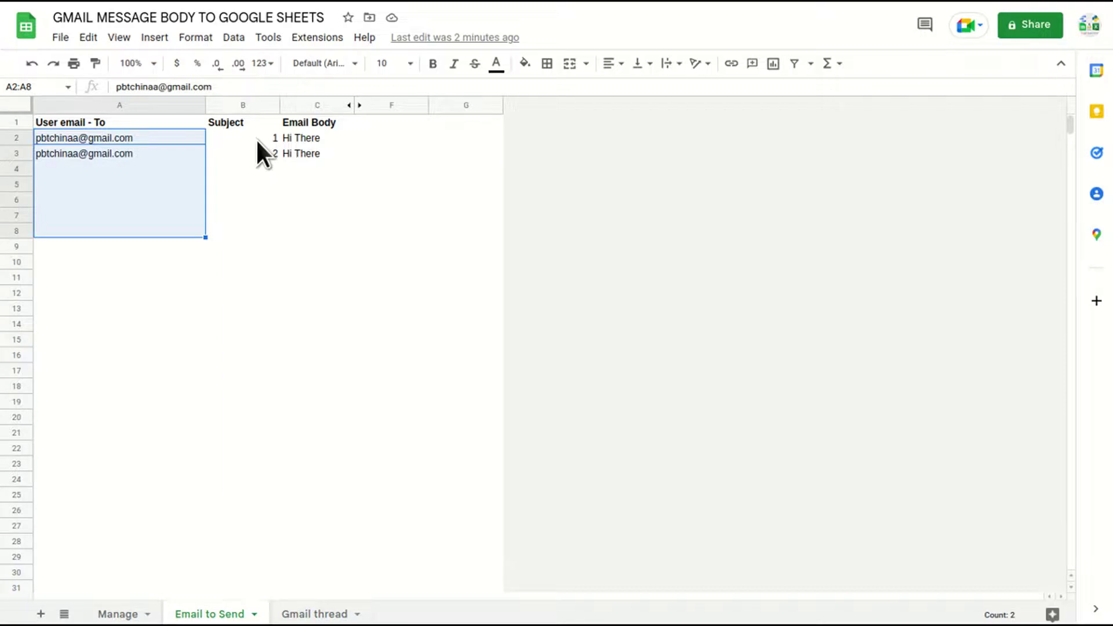
pyautogui.moveTo(256, 139); pyautogui.dragTo(352, 212)
pyautogui.click(476, 258)
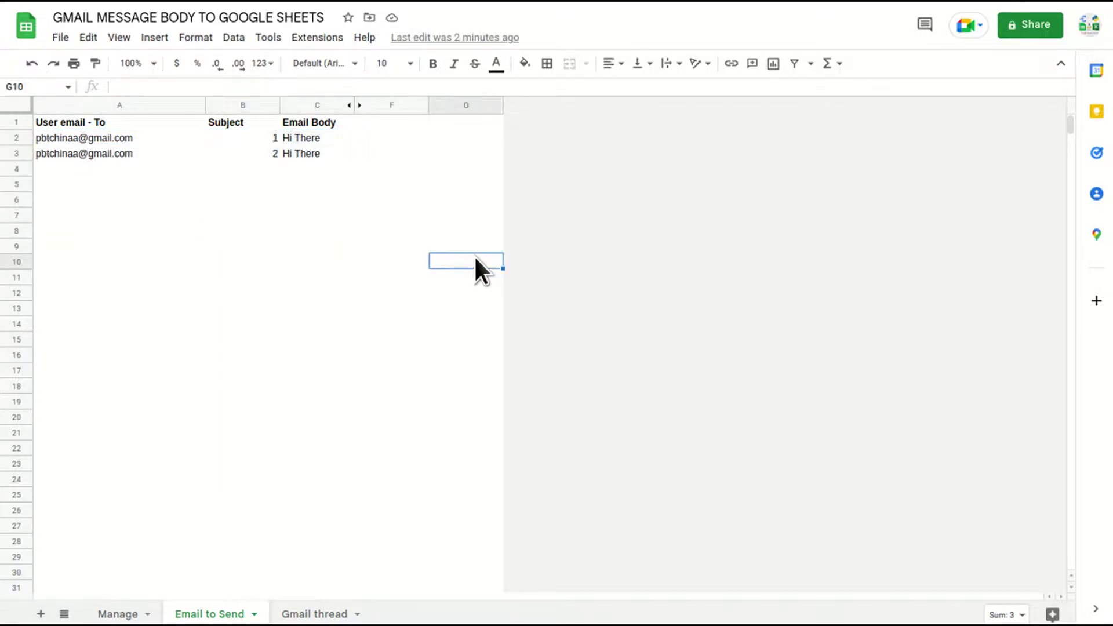
# Select empty cell B9 and start a new blank drawing from the Insert menu.
pyautogui.click(244, 246)
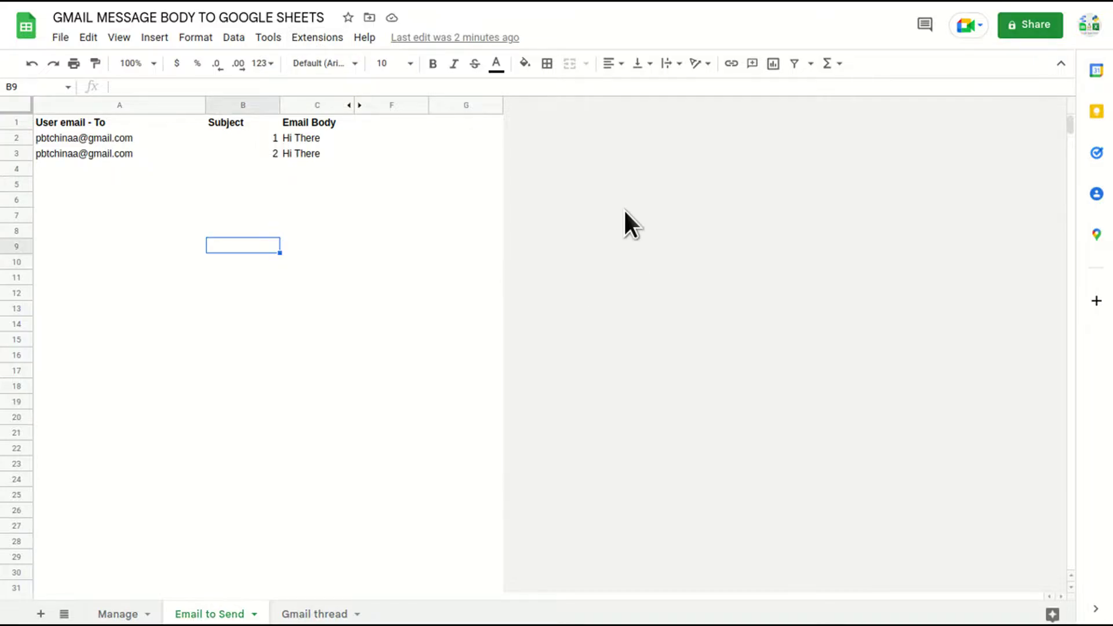
pyautogui.click(163, 43)
pyautogui.moveTo(153, 45)
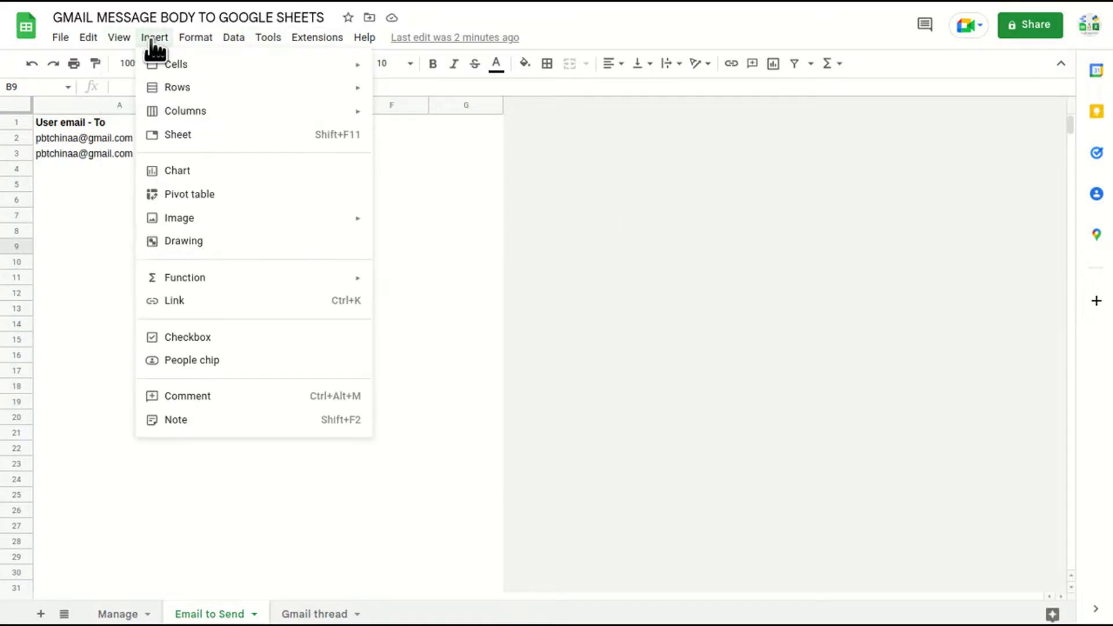
pyautogui.click(183, 241)
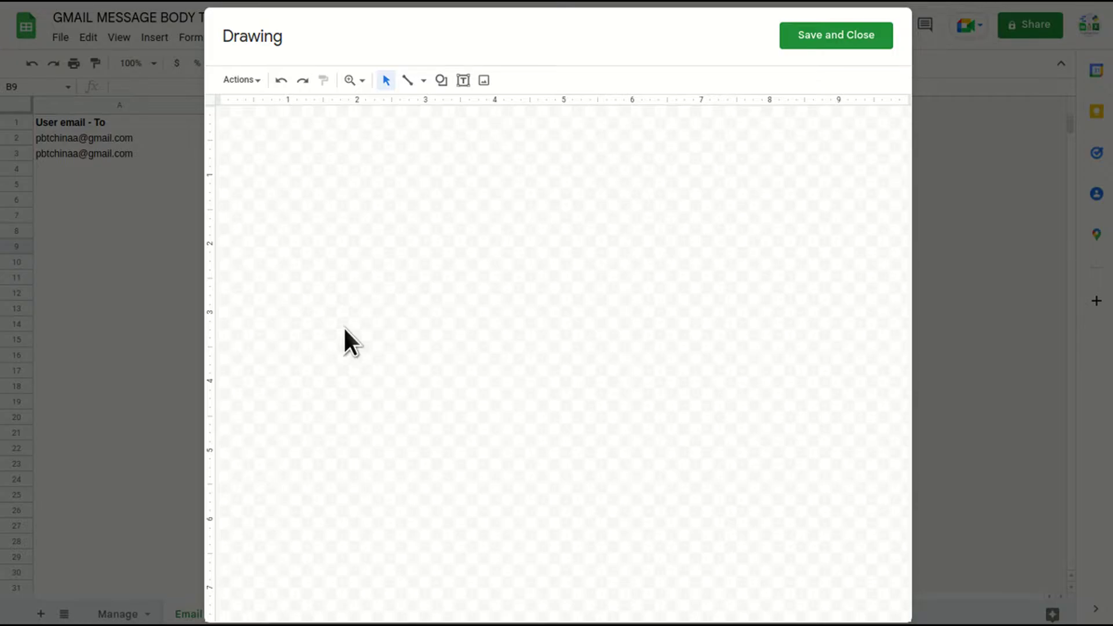
pyautogui.click(441, 81)
pyautogui.moveTo(479, 116)
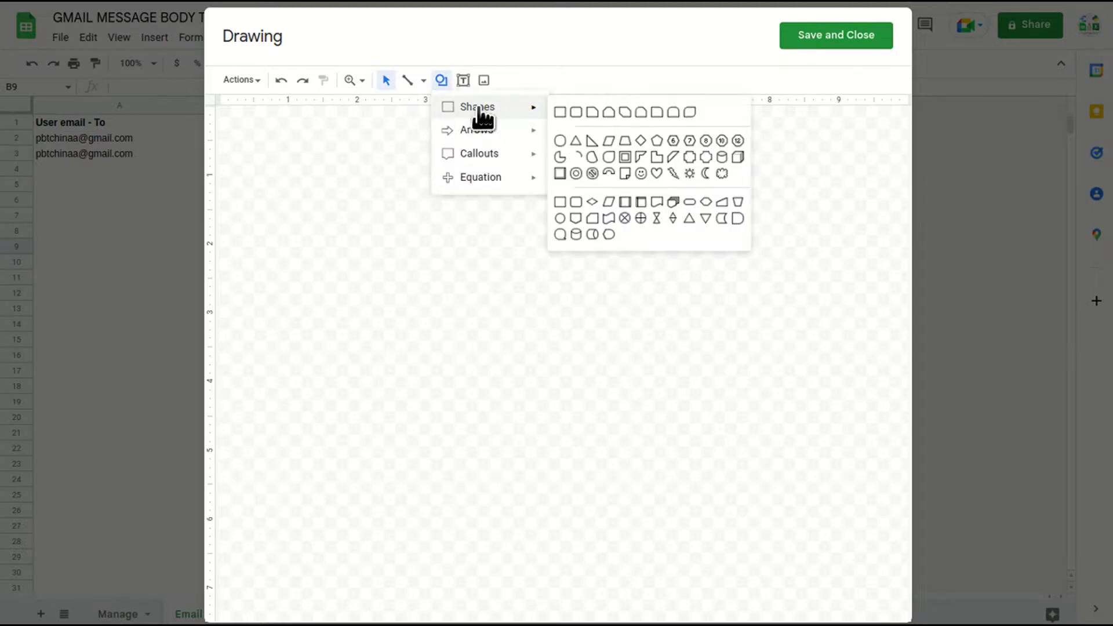
# Draw a rounded rectangle with a bold 'RUN' text label, narrowed to fit the text.
pyautogui.click(576, 112)
pyautogui.moveTo(413, 172); pyautogui.dragTo(507, 216)
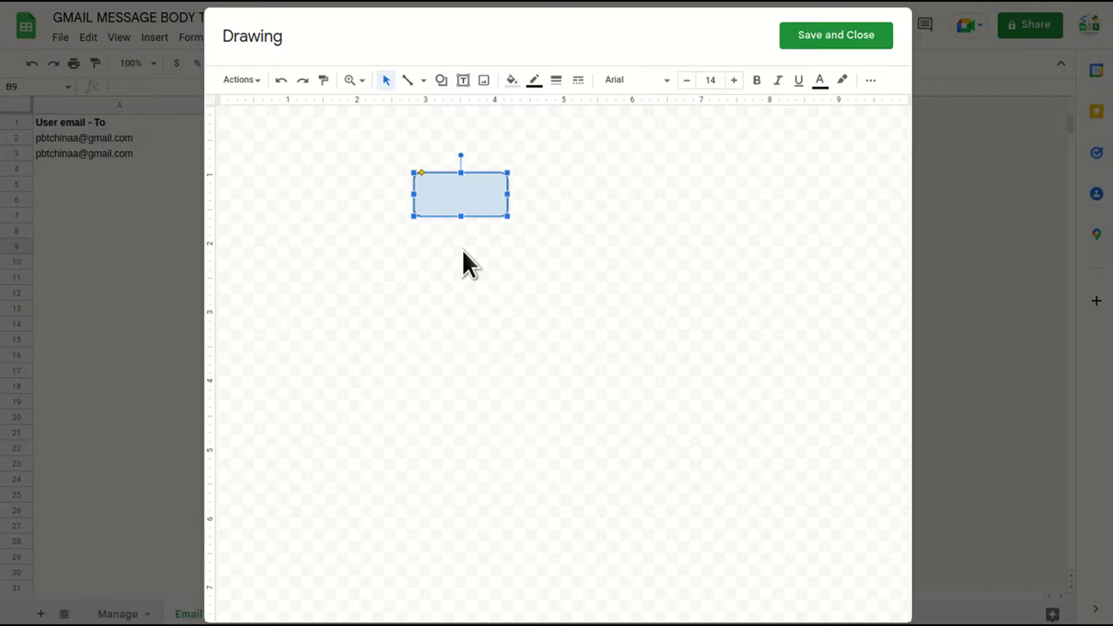
pyautogui.click(463, 81)
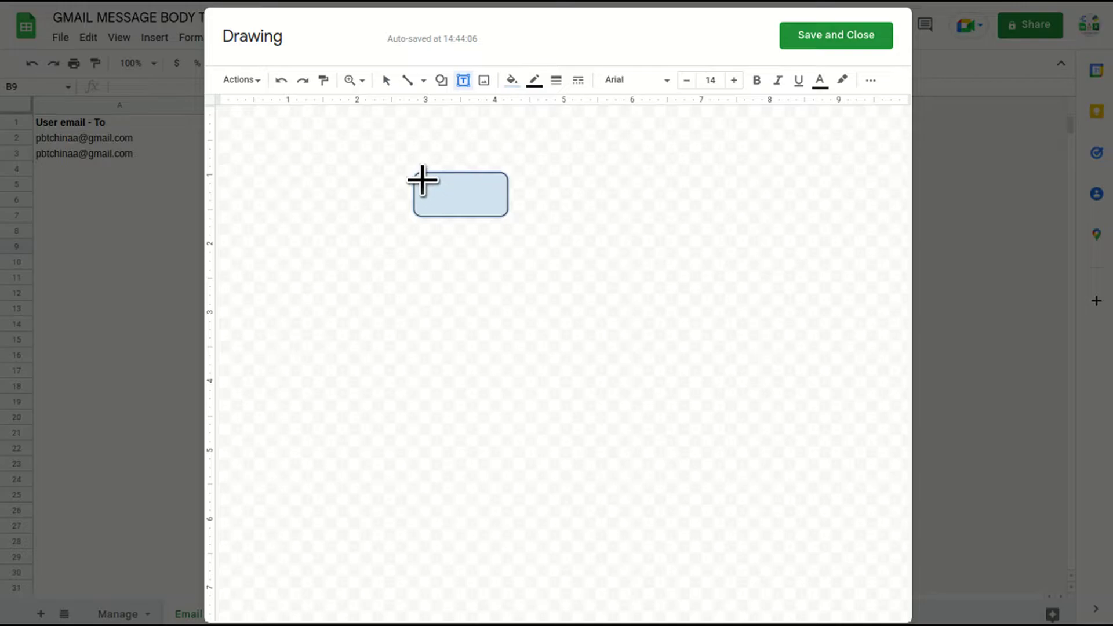
pyautogui.moveTo(422, 180); pyautogui.dragTo(497, 210)
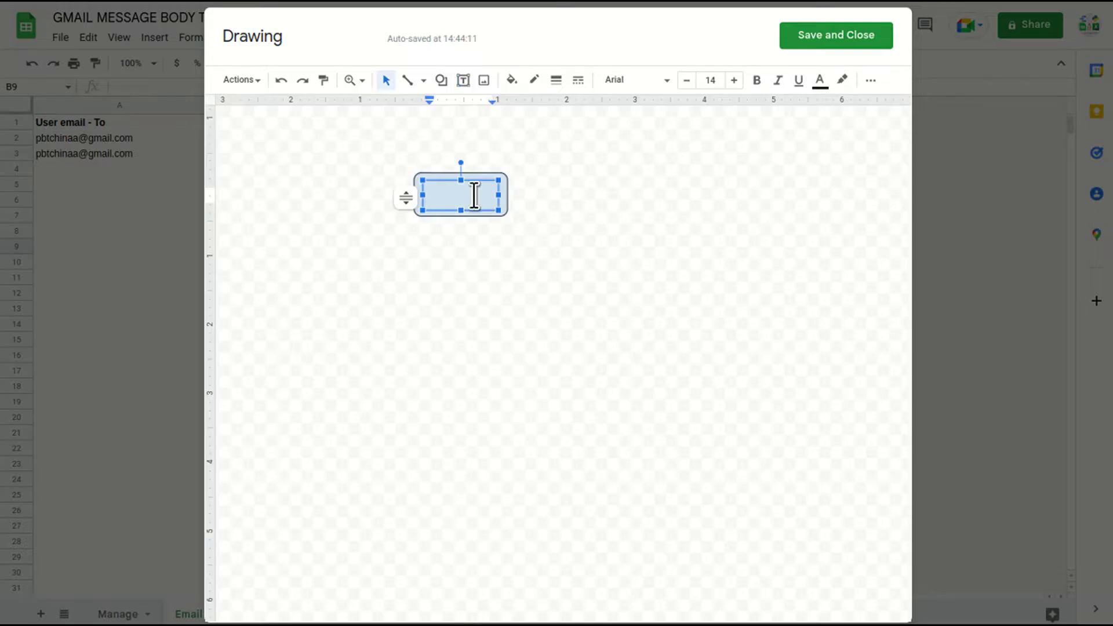
pyautogui.write('RUN')
pyautogui.hotkey('ctrl', 'b')
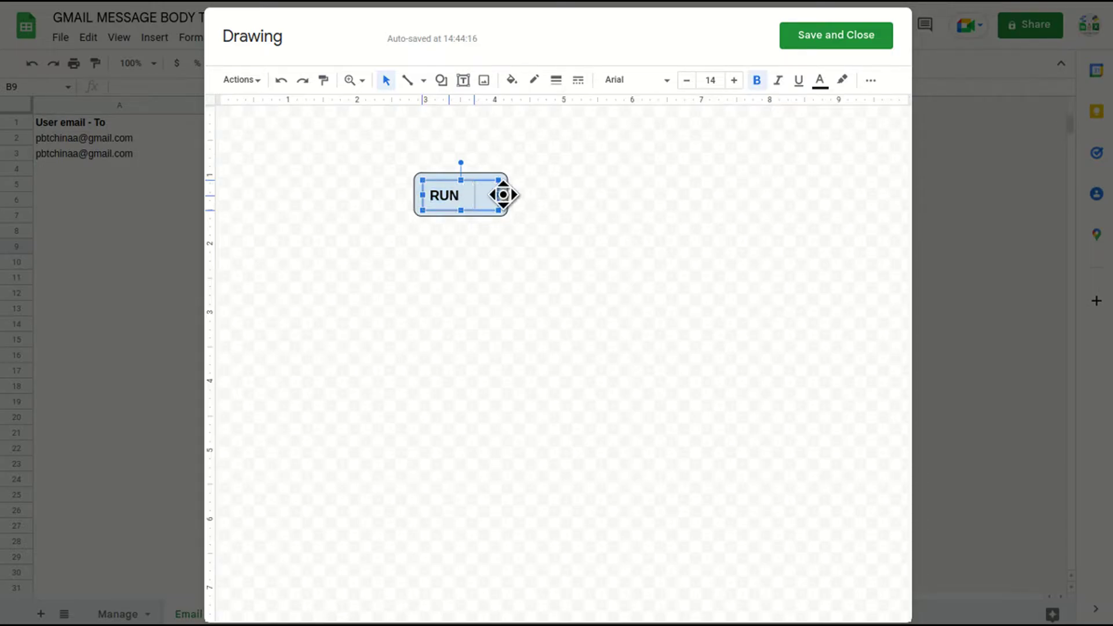
pyautogui.click(503, 195)
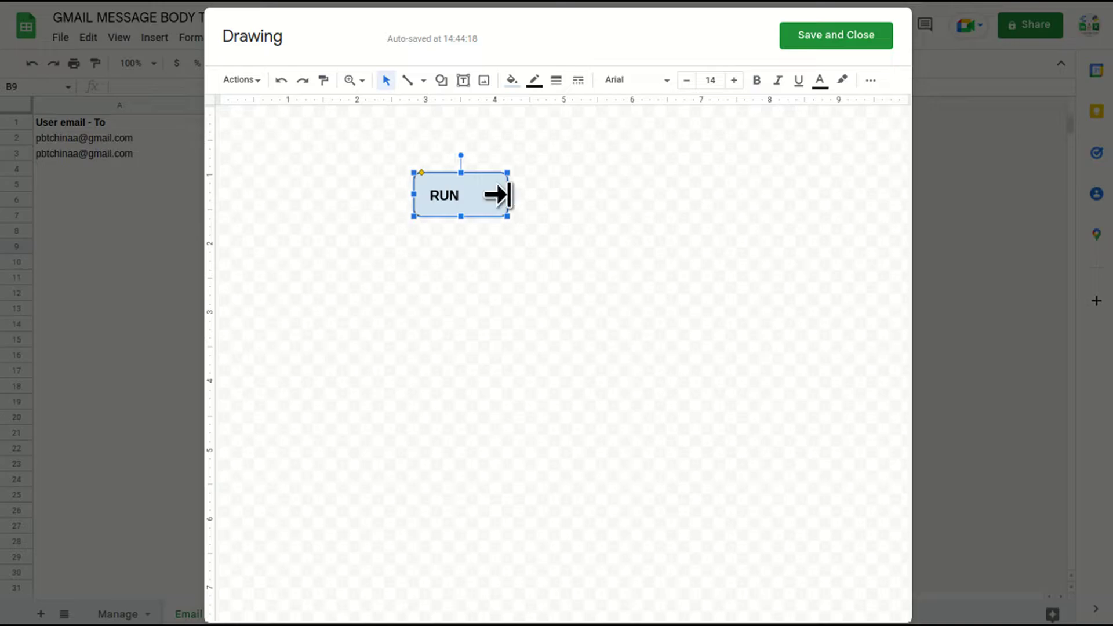
pyautogui.moveTo(507, 195); pyautogui.dragTo(479, 195)
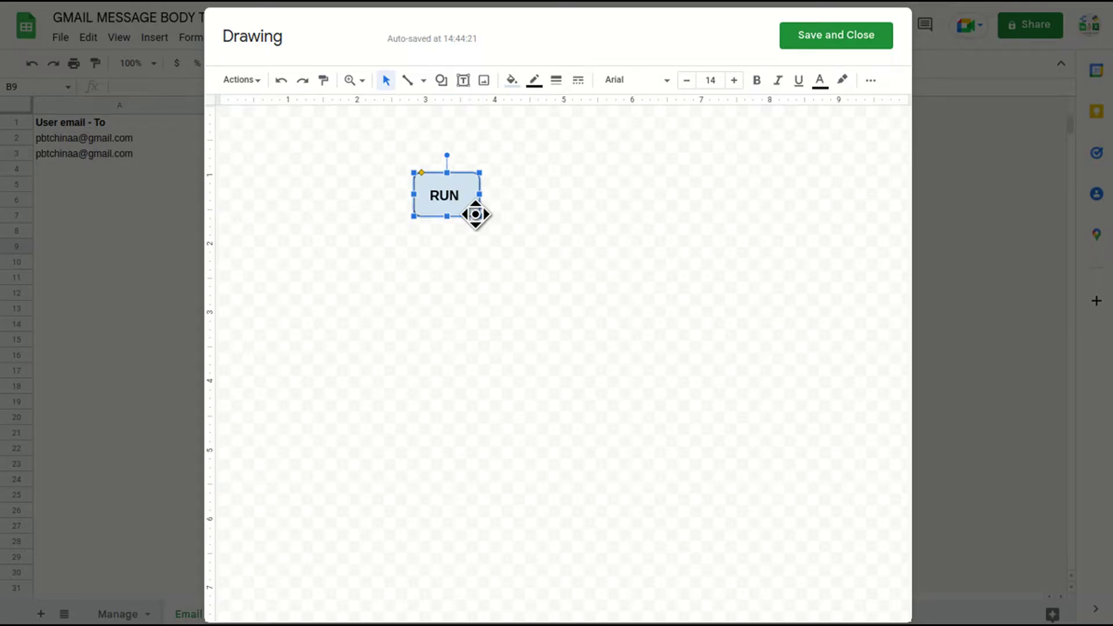
# Fill the RUN shape orange and raise its label's font size from 14 to 16.
pyautogui.click(511, 81)
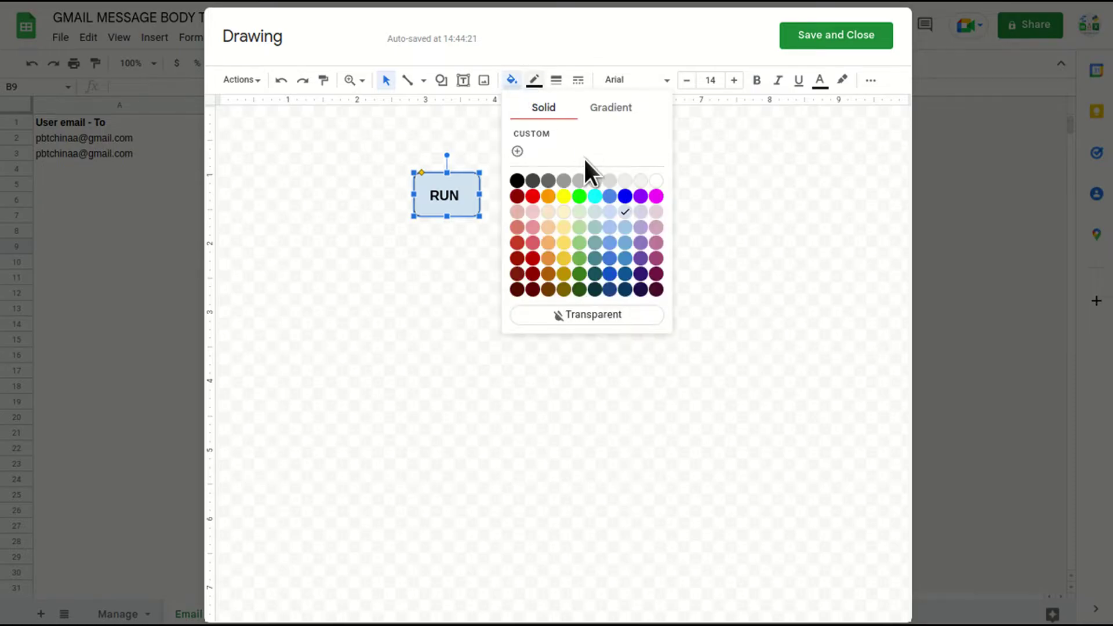
pyautogui.click(547, 196)
pyautogui.click(446, 195)
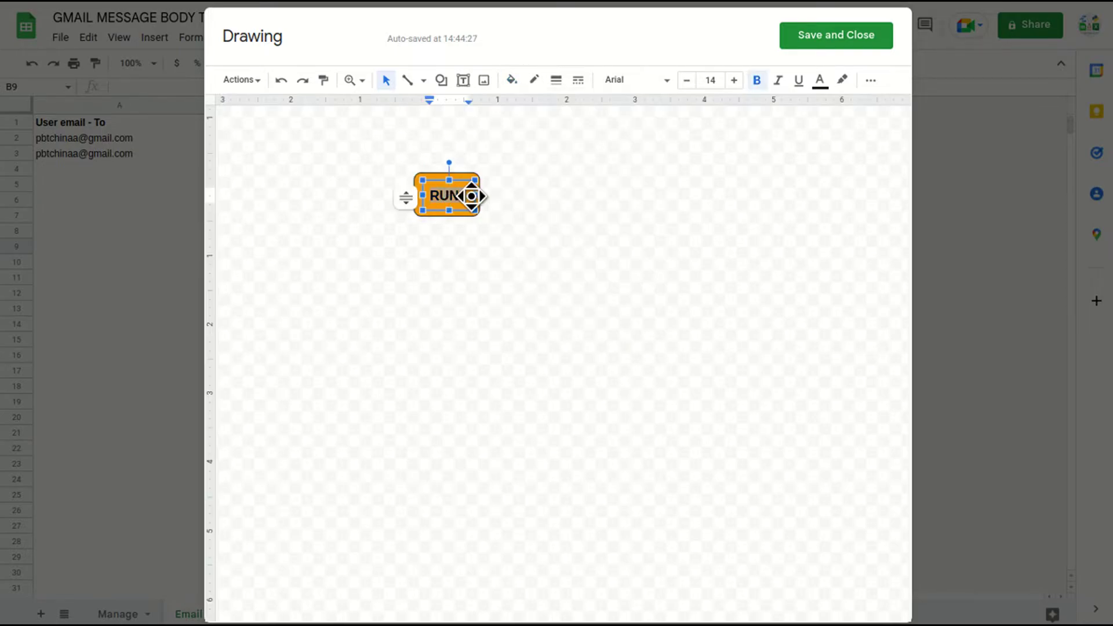
pyautogui.click(733, 81)
pyautogui.click(733, 80)
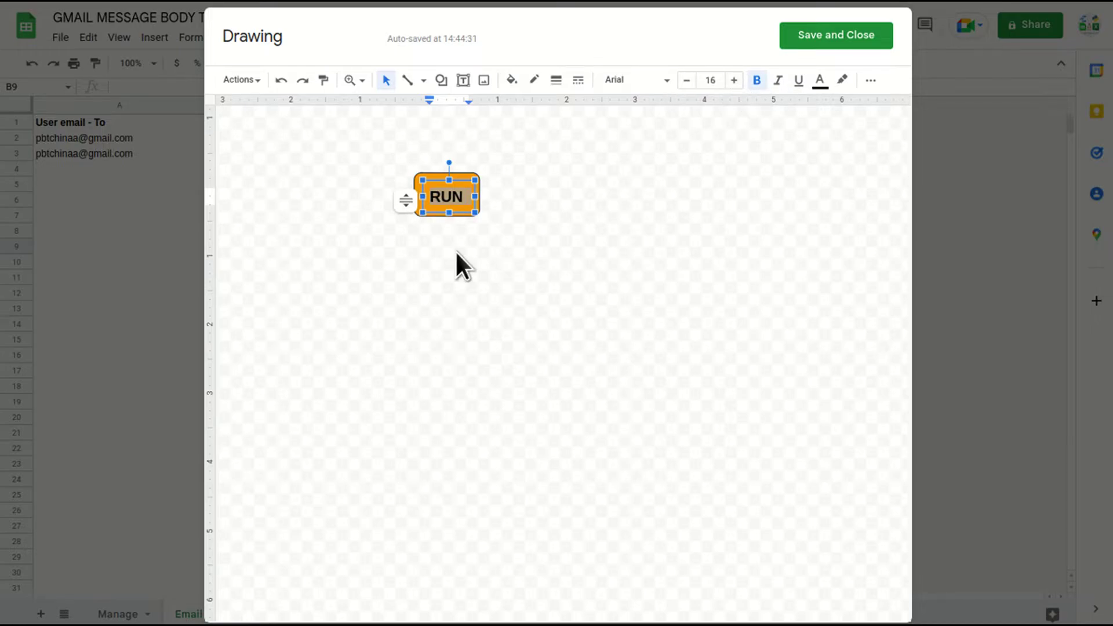
pyautogui.click(437, 180)
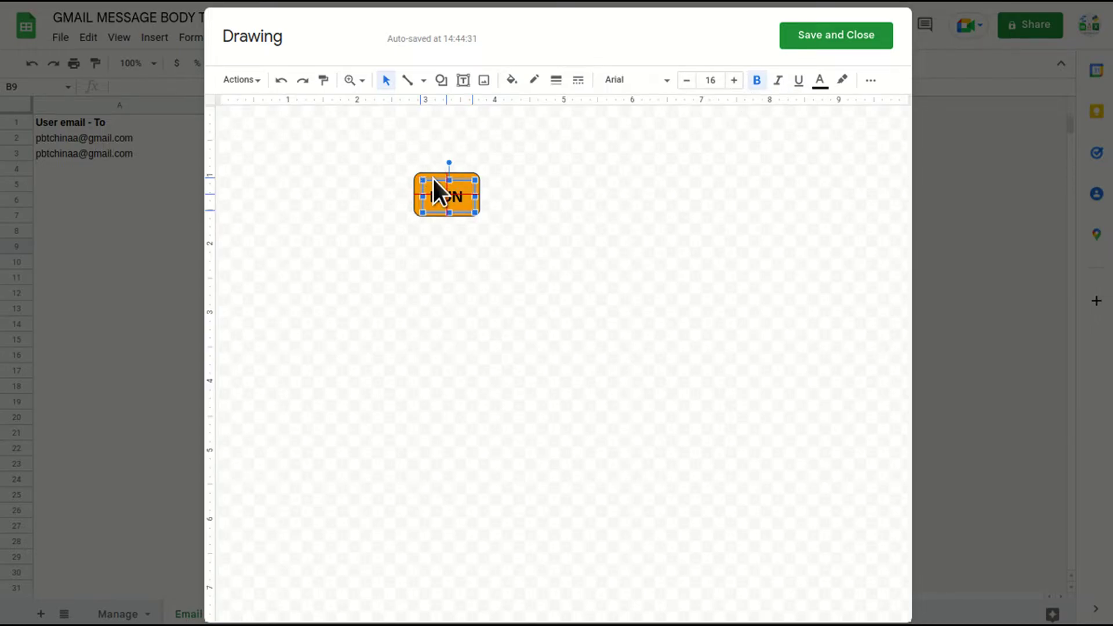
pyautogui.click(870, 80)
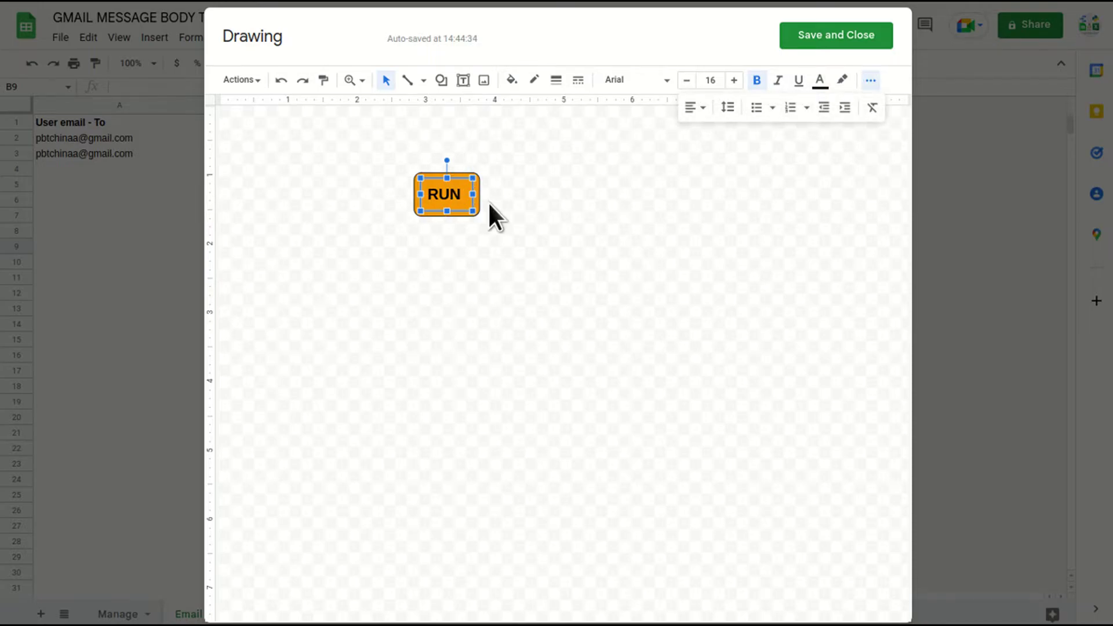
pyautogui.click(542, 210)
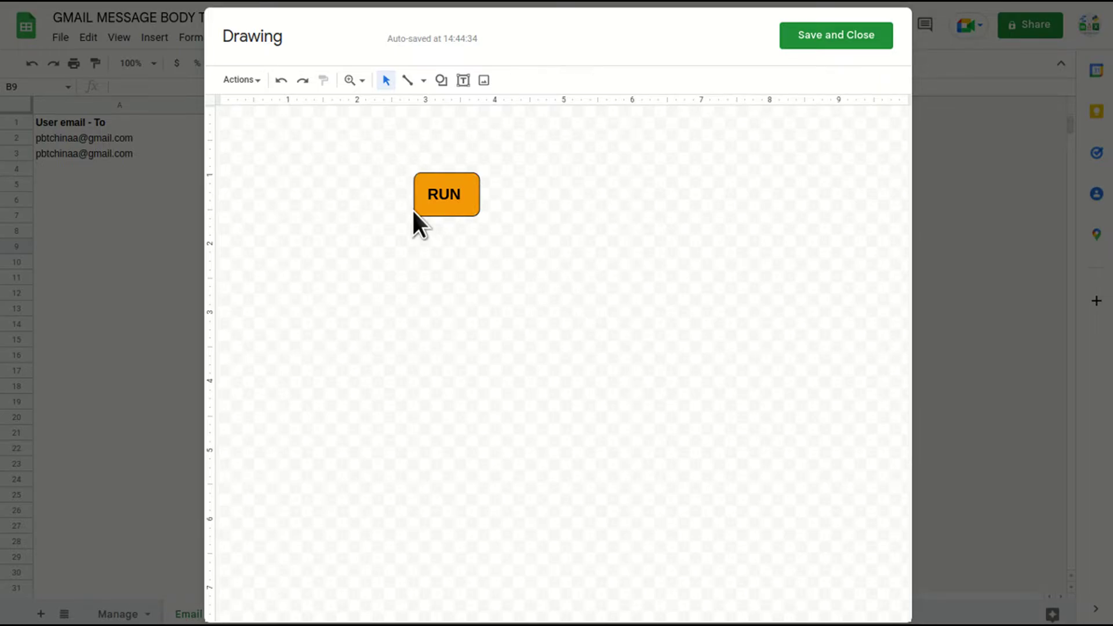
# Save the drawing and move the RUN button beside the Email Body column near the top.
pyautogui.click(834, 56)
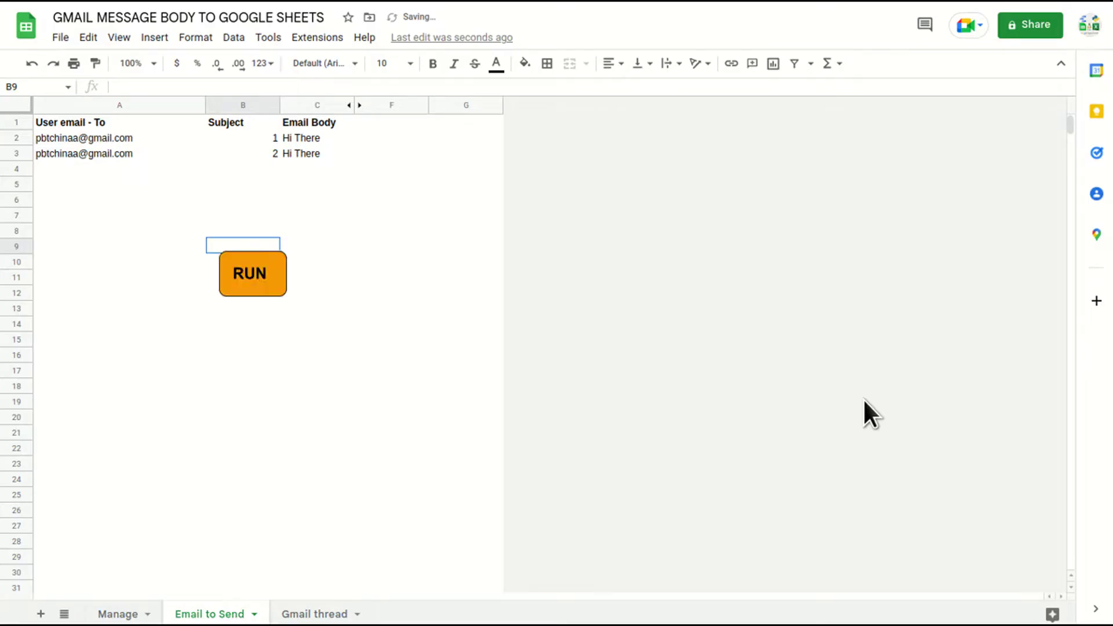
pyautogui.click(261, 284)
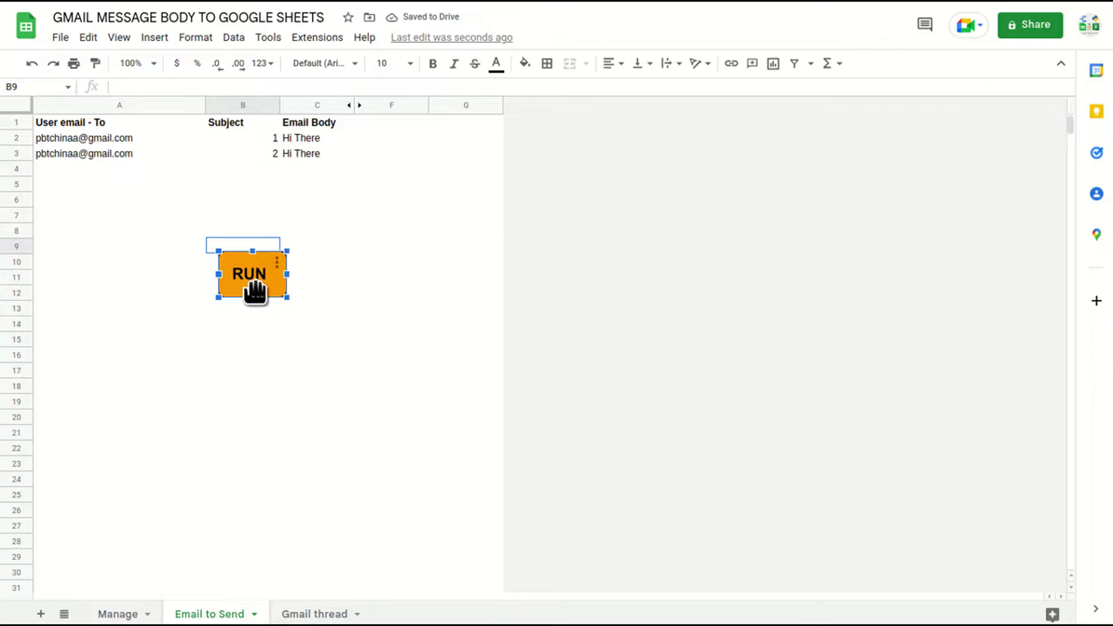
pyautogui.moveTo(238, 288); pyautogui.dragTo(352, 215)
pyautogui.moveTo(412, 189); pyautogui.dragTo(457, 162)
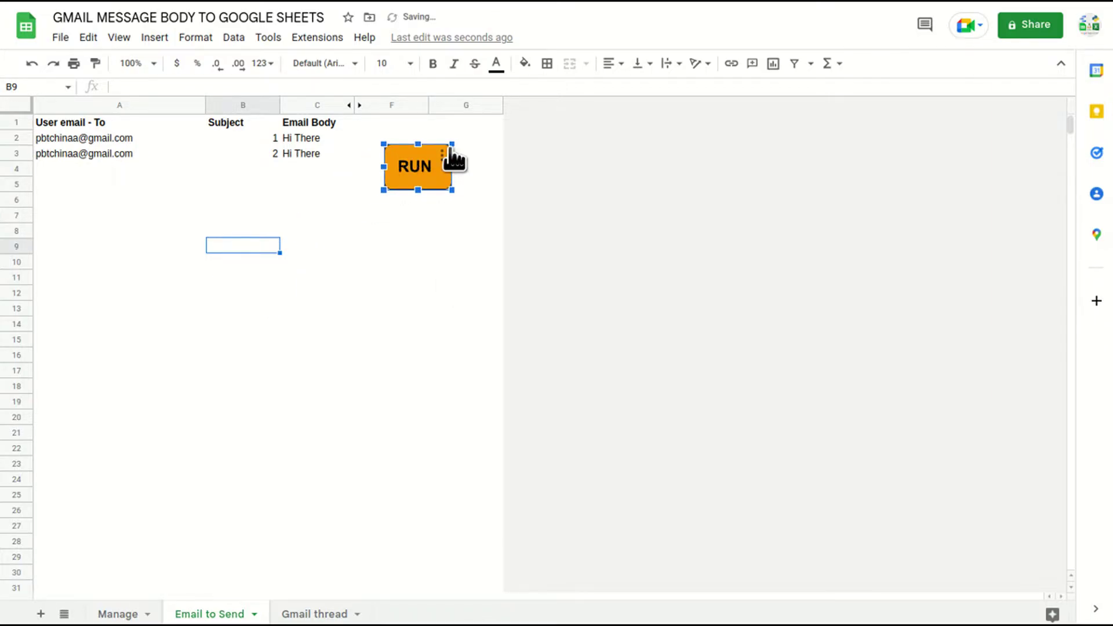
pyautogui.click(442, 155)
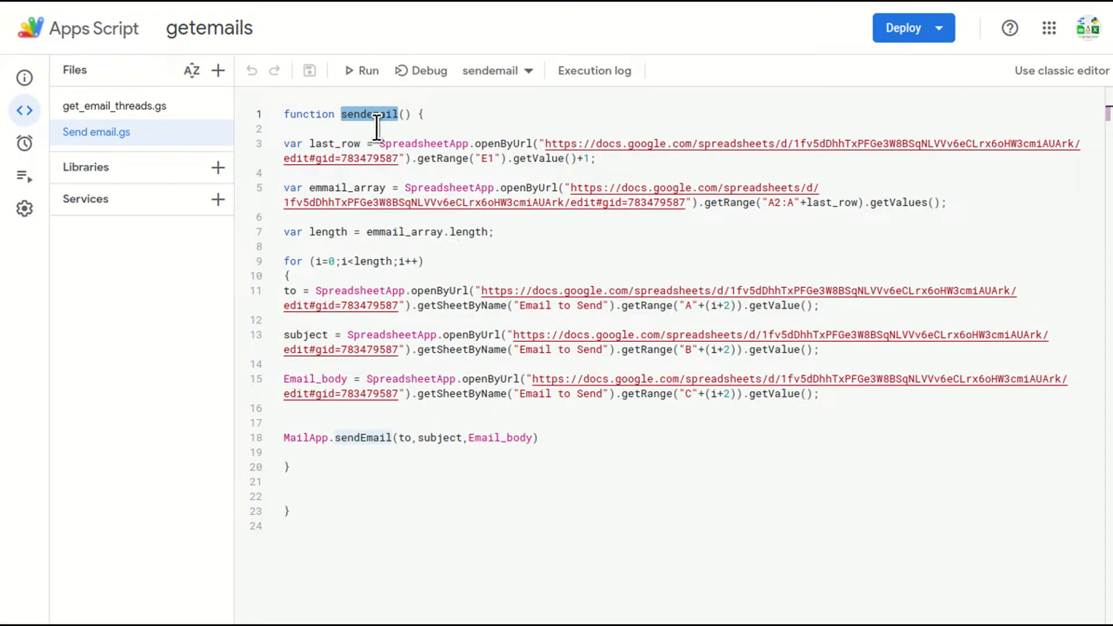
# Select the sendemail function name in Send email.gs, then return to the spreadsheet.
pyautogui.click(454, 116)
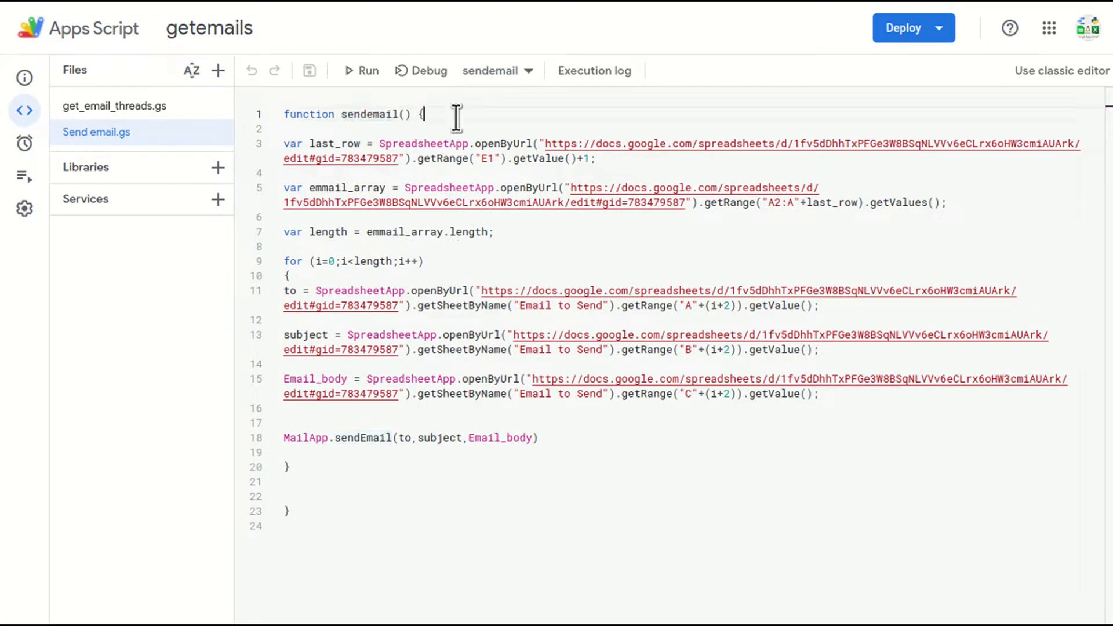
pyautogui.doubleClick(364, 115)
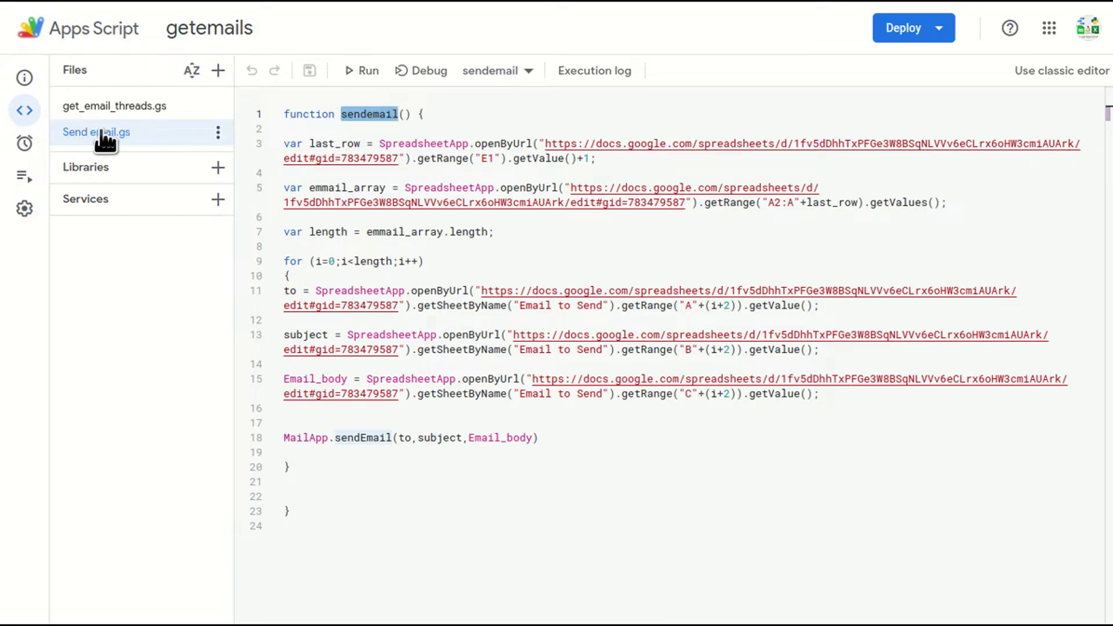
pyautogui.click(365, 128)
pyautogui.doubleClick(369, 115)
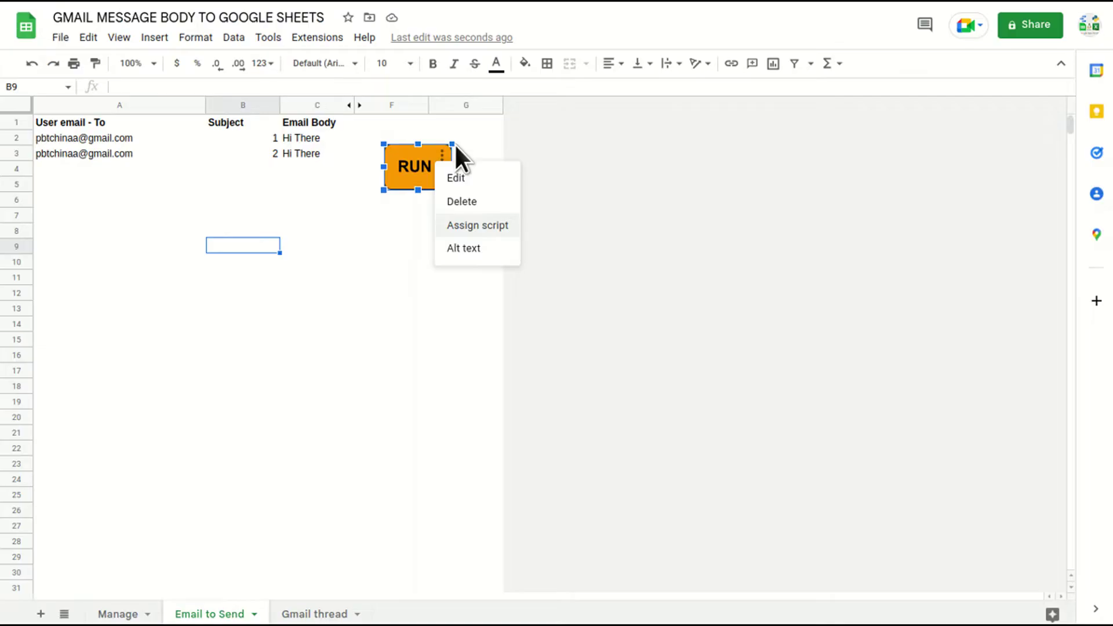
pyautogui.press('Escape')
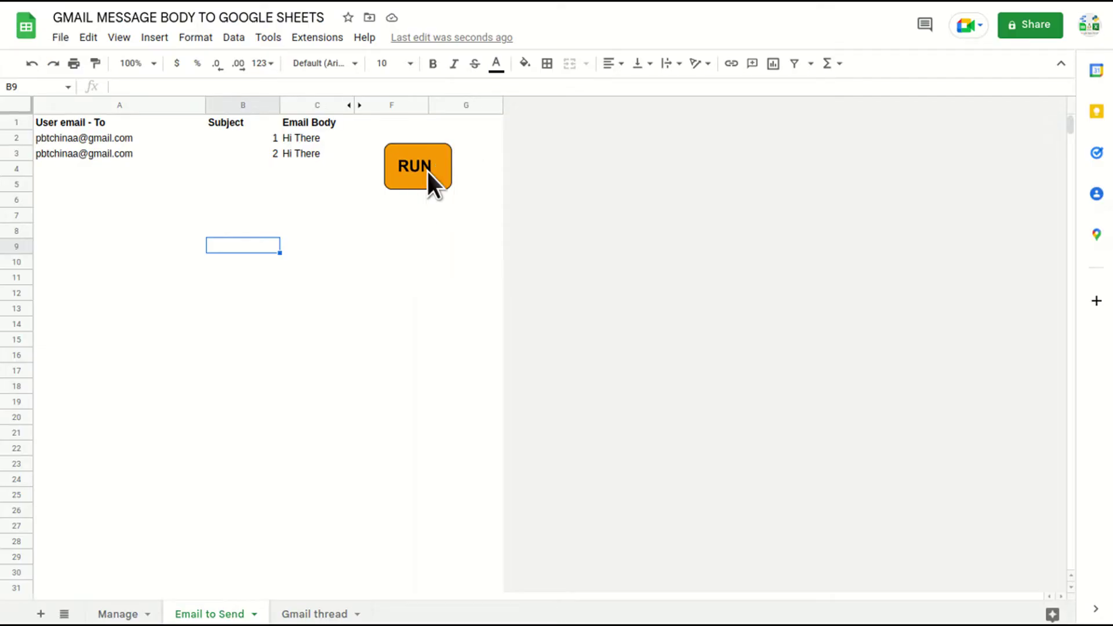
# Assign the script 'sendemail' to the RUN drawing.
pyautogui.click(427, 169)
pyautogui.click(442, 156)
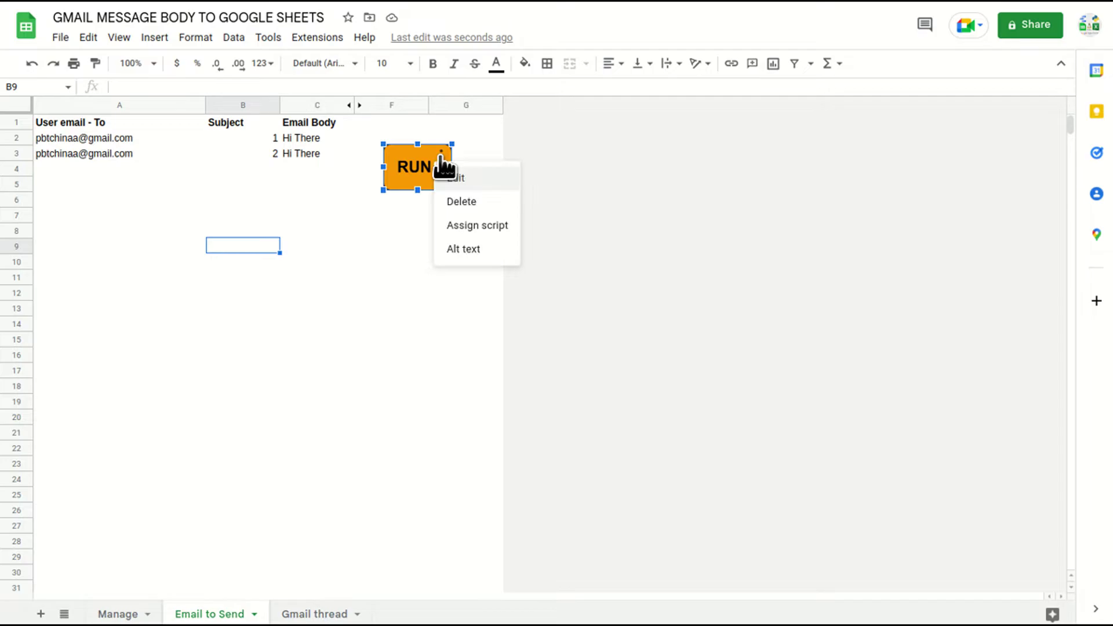
pyautogui.click(491, 227)
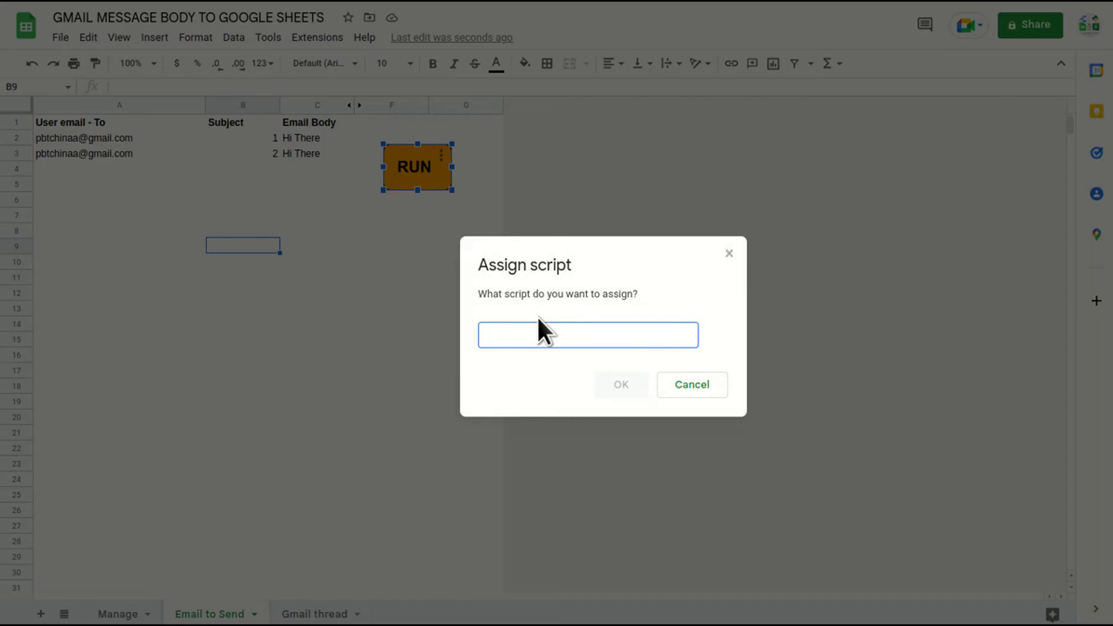
pyautogui.write('sendemail')
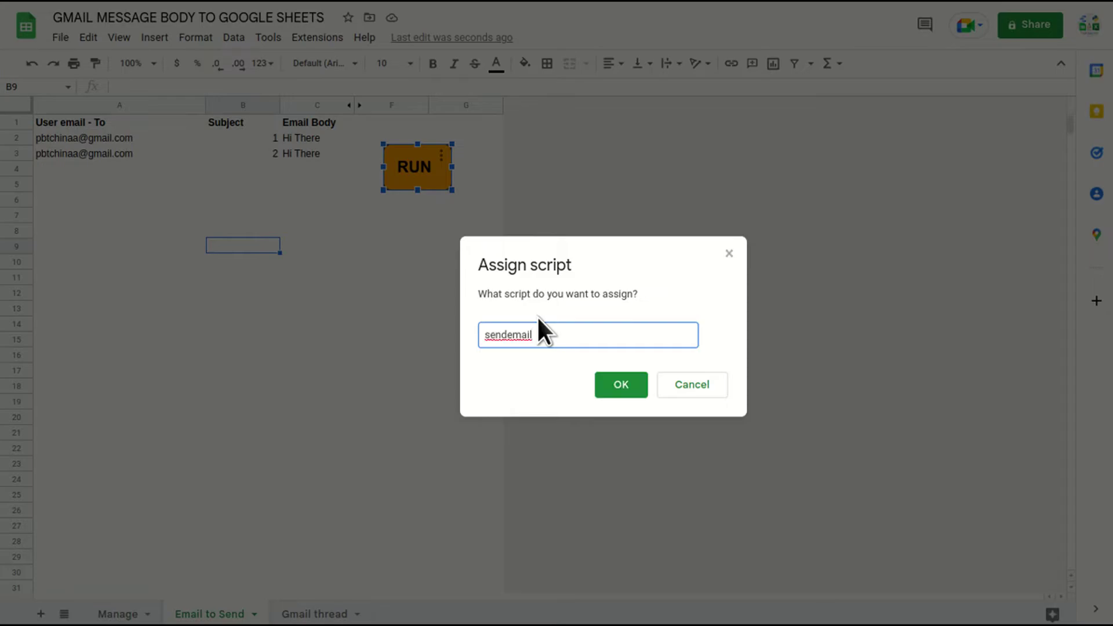
pyautogui.click(625, 388)
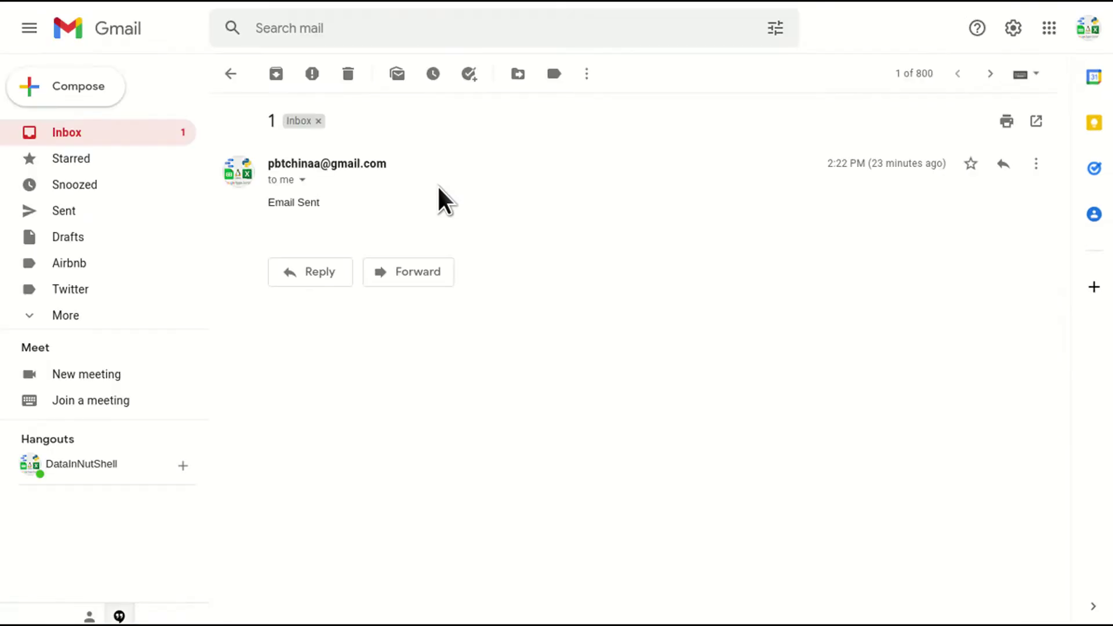
# Check the Gmail inbox, including the existing '2 - Email Sent' message.
pyautogui.click(83, 140)
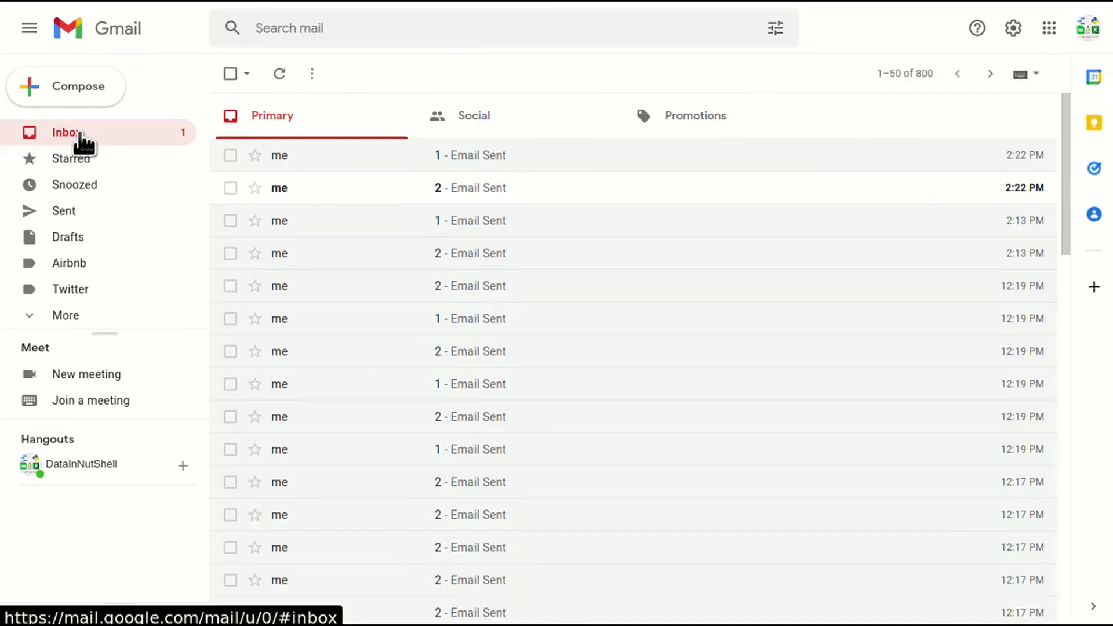
pyautogui.click(373, 197)
pyautogui.click(164, 141)
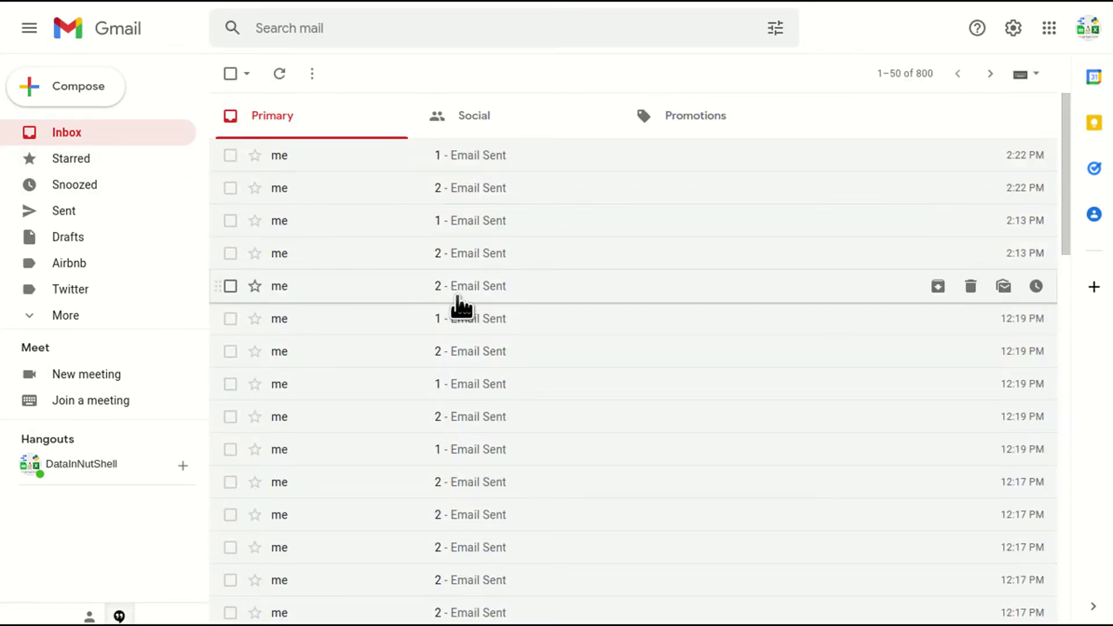
pyautogui.scroll(-3, 459, 308)
pyautogui.scroll(3, 455, 279)
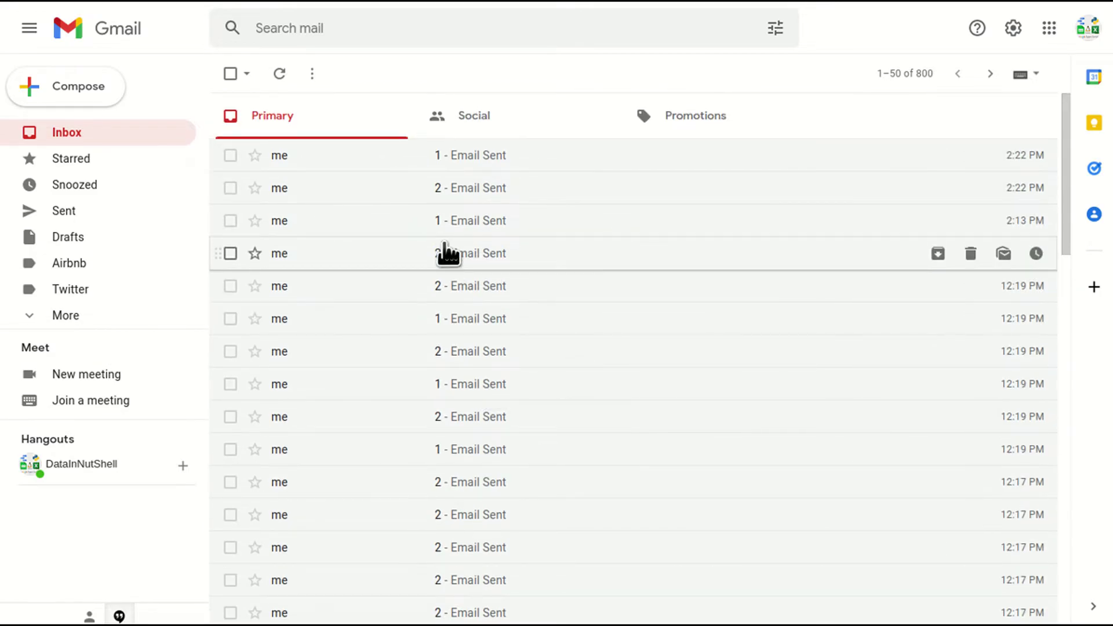
# Click the RUN button in the spreadsheet to send the emails, then return to Gmail.
pyautogui.hotkey('ctrl', 'Tab')
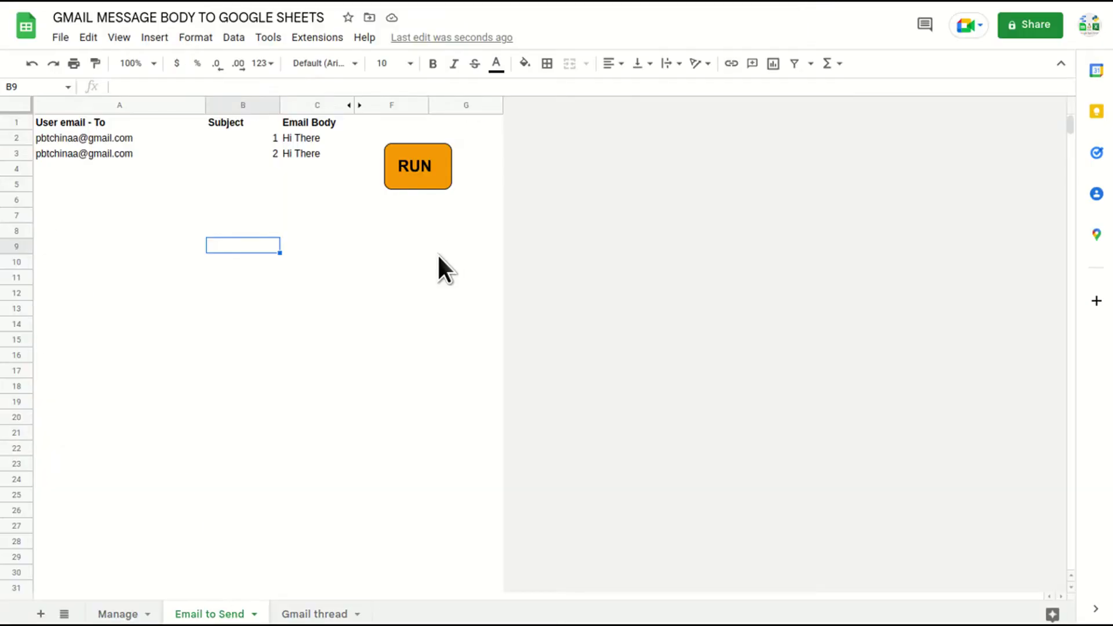
pyautogui.click(424, 166)
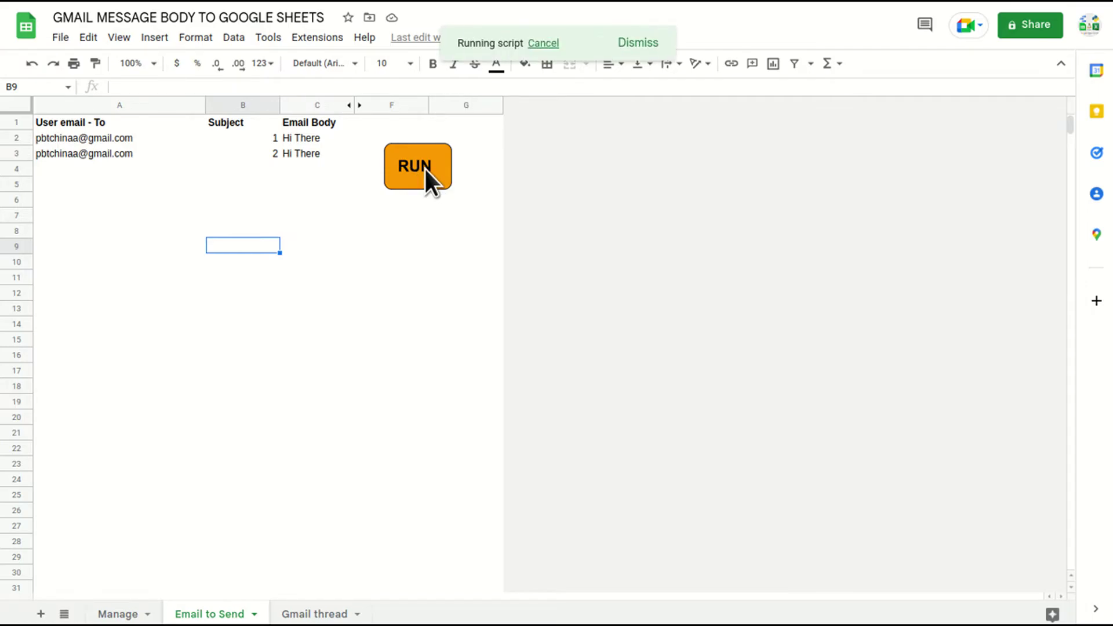
pyautogui.hotkey('ctrl', 'Tab')
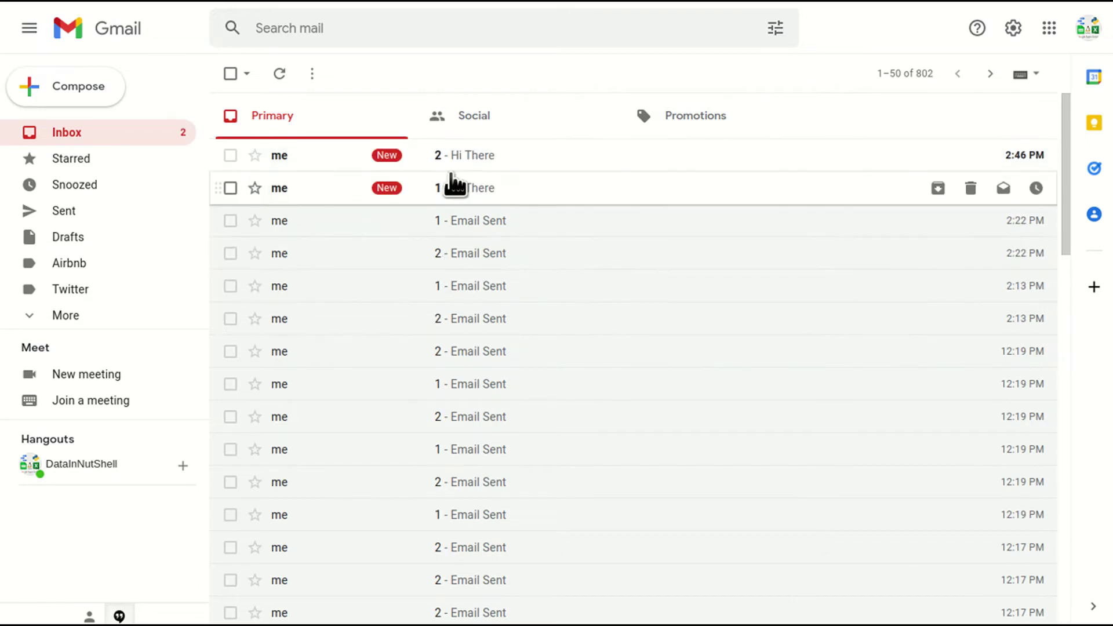
# Open the '1 - Hi There' email and view its body text and recipient details.
pyautogui.click(454, 186)
pyautogui.moveTo(258, 204); pyautogui.dragTo(318, 207)
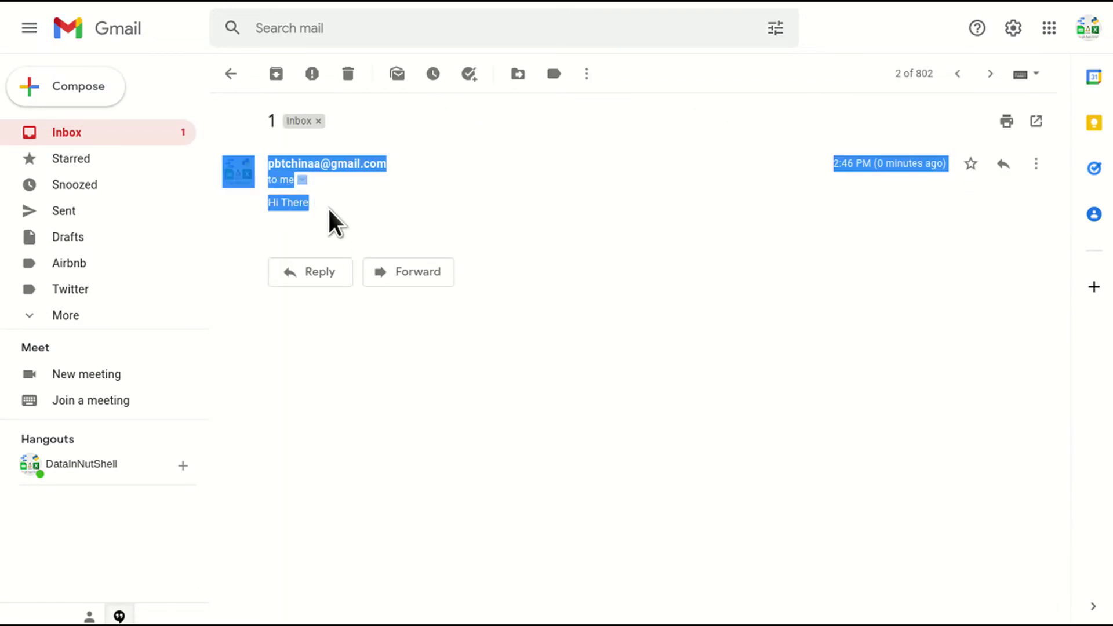
pyautogui.tripleClick(301, 205)
pyautogui.click(294, 170)
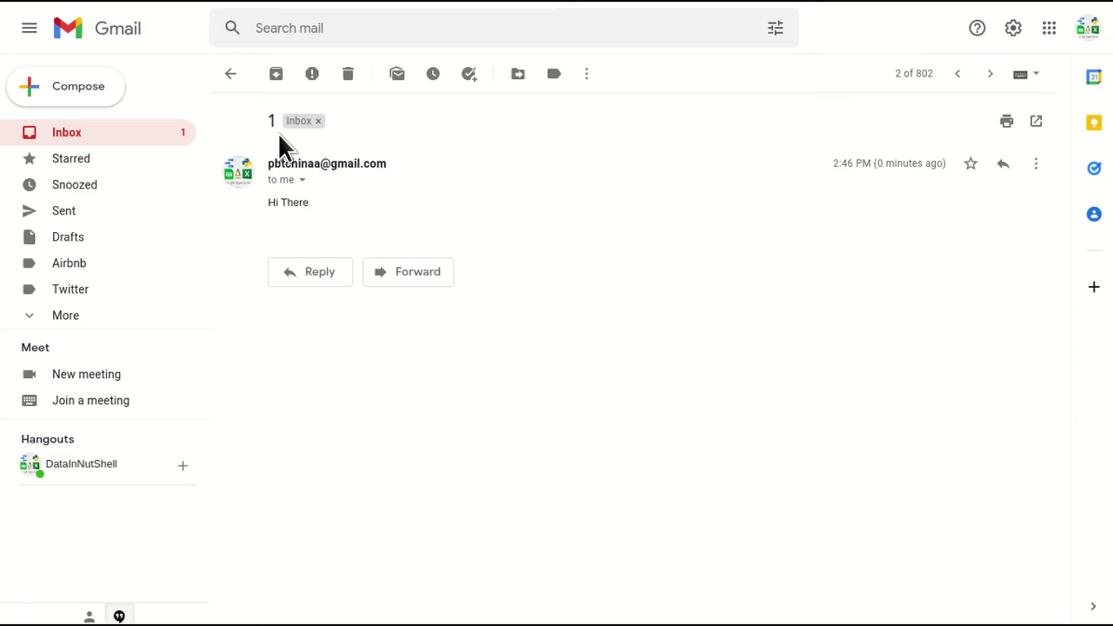
pyautogui.click(302, 181)
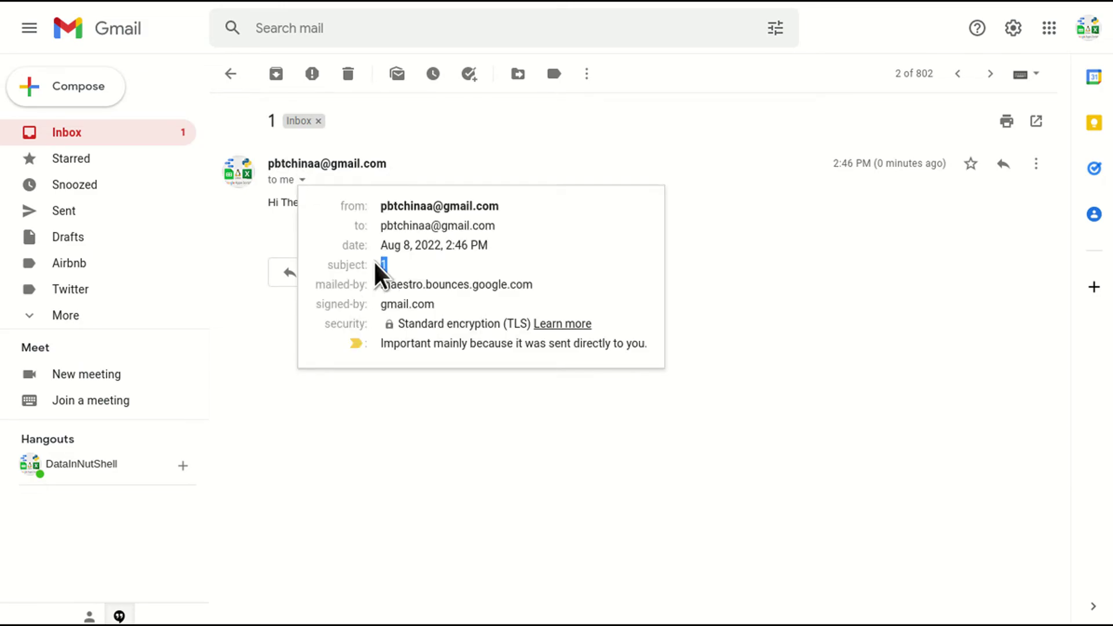
pyautogui.tripleClick(381, 227)
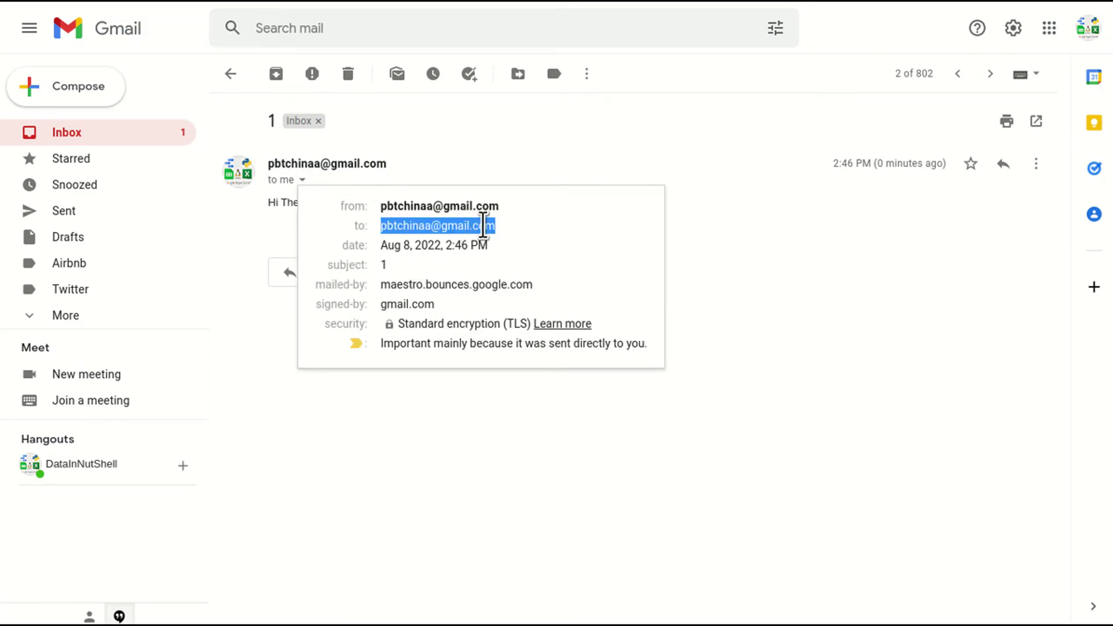
pyautogui.click(763, 277)
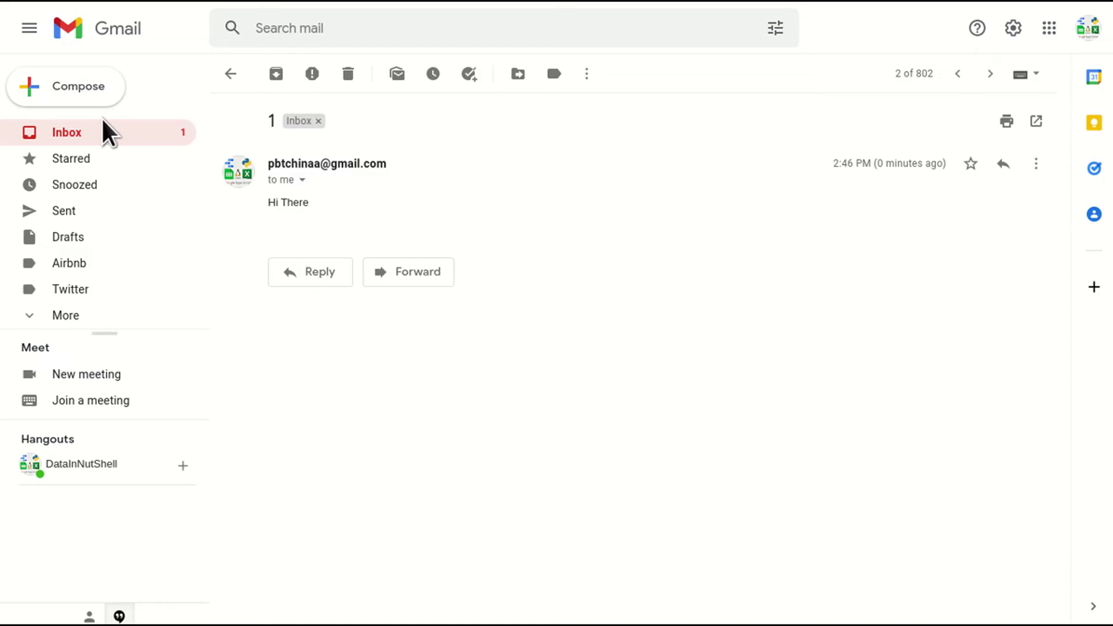
pyautogui.click(231, 73)
# Open the '2 - Hi There' email and check its subject, recipient and body.
pyautogui.click(383, 156)
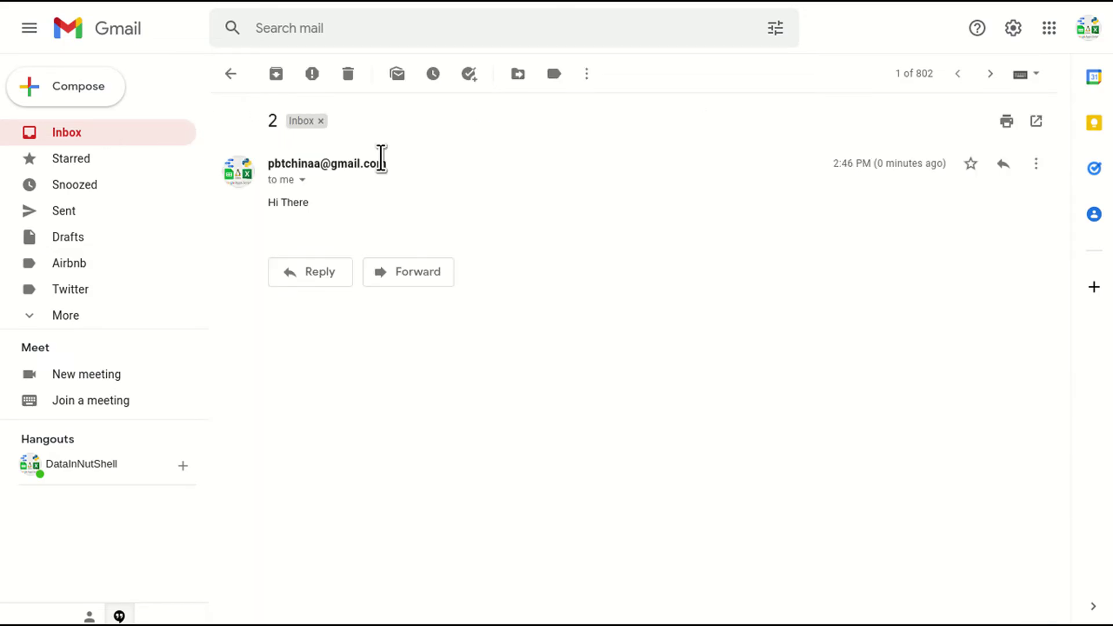
pyautogui.click(302, 179)
pyautogui.tripleClick(390, 257)
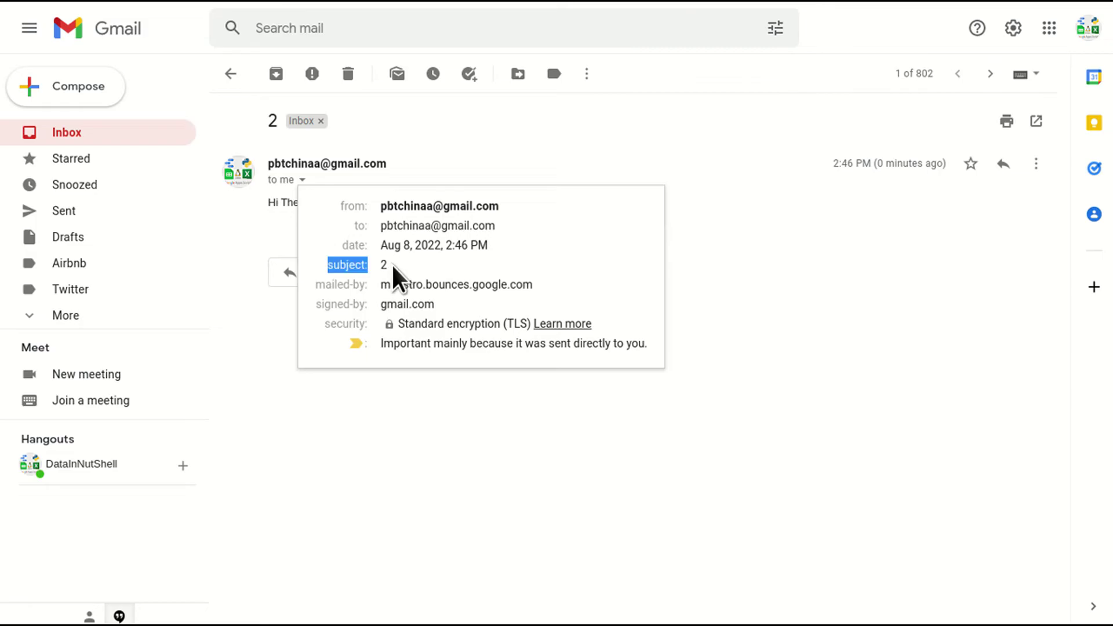
pyautogui.tripleClick(384, 223)
pyautogui.click(313, 206)
pyautogui.moveTo(313, 207); pyautogui.dragTo(261, 202)
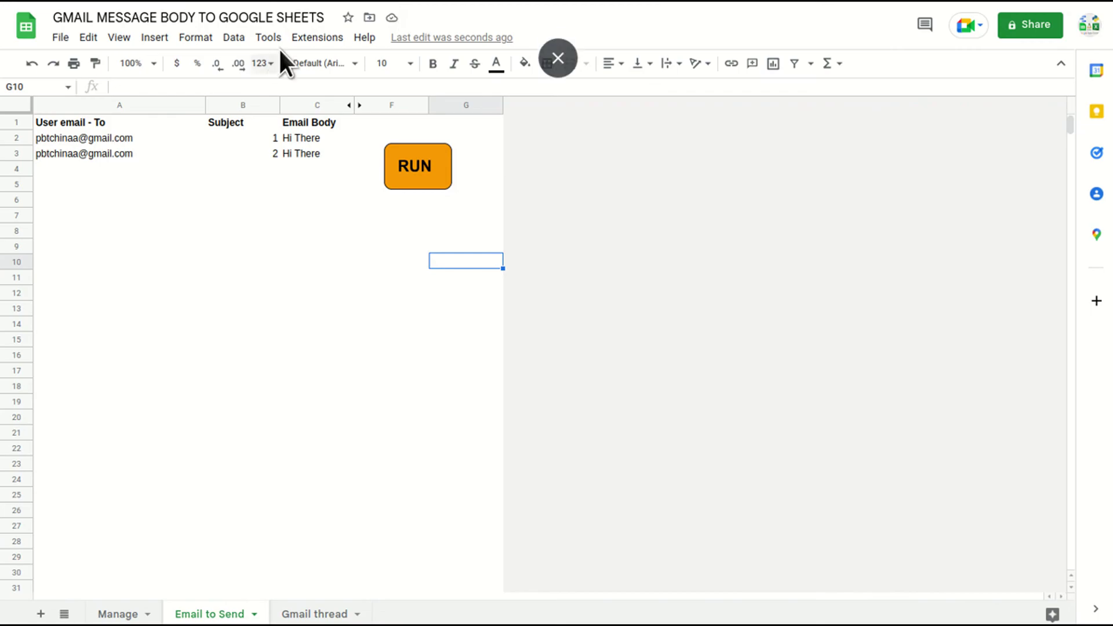
pyautogui.click(317, 37)
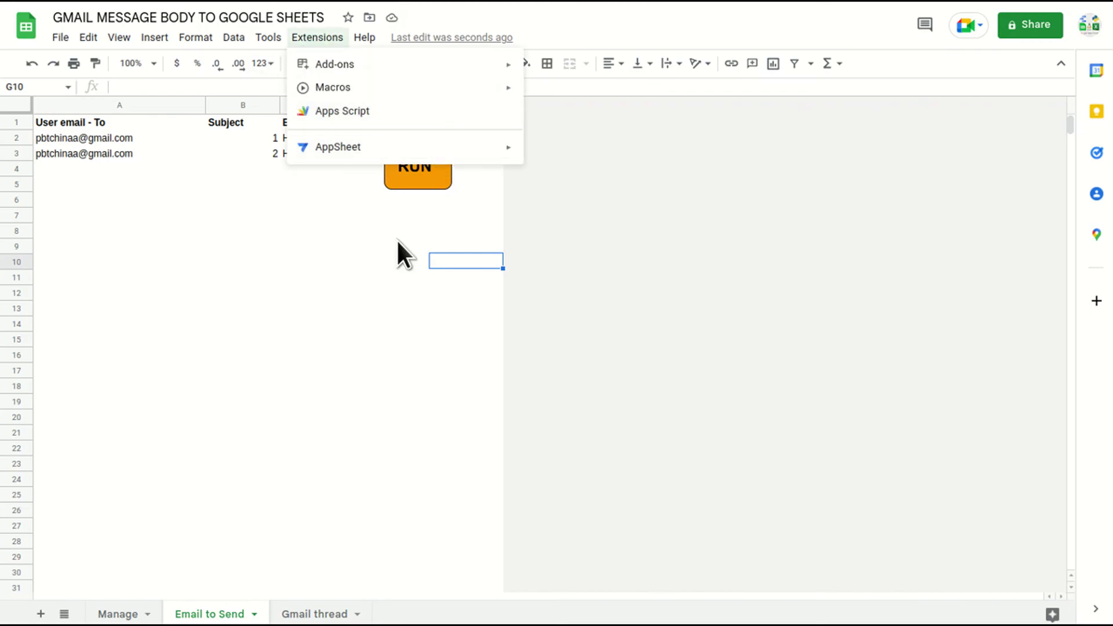
pyautogui.click(323, 231)
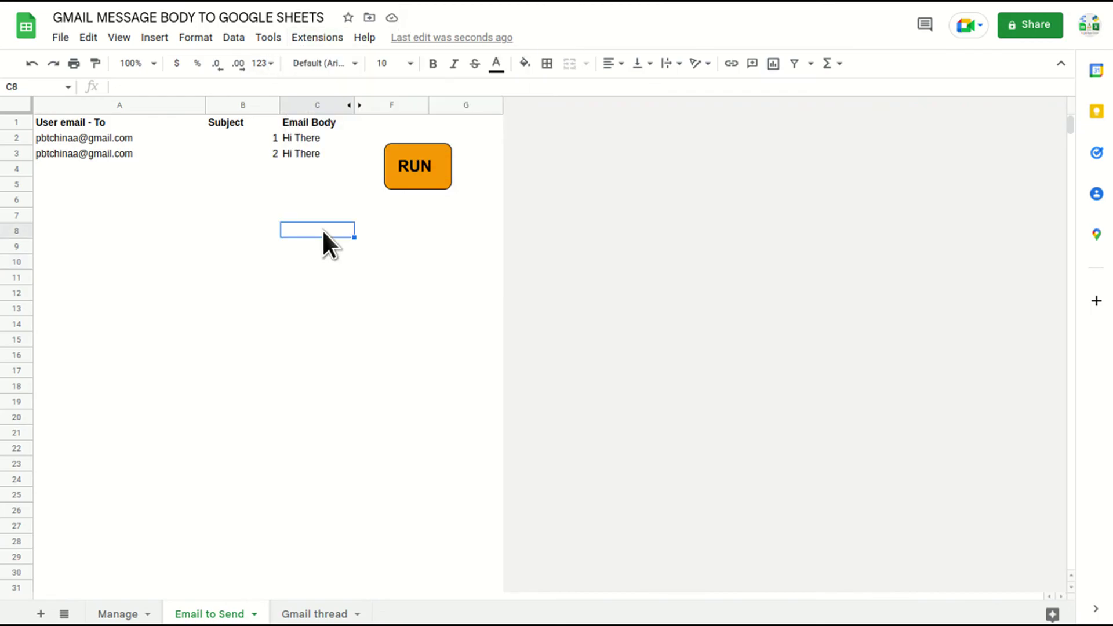